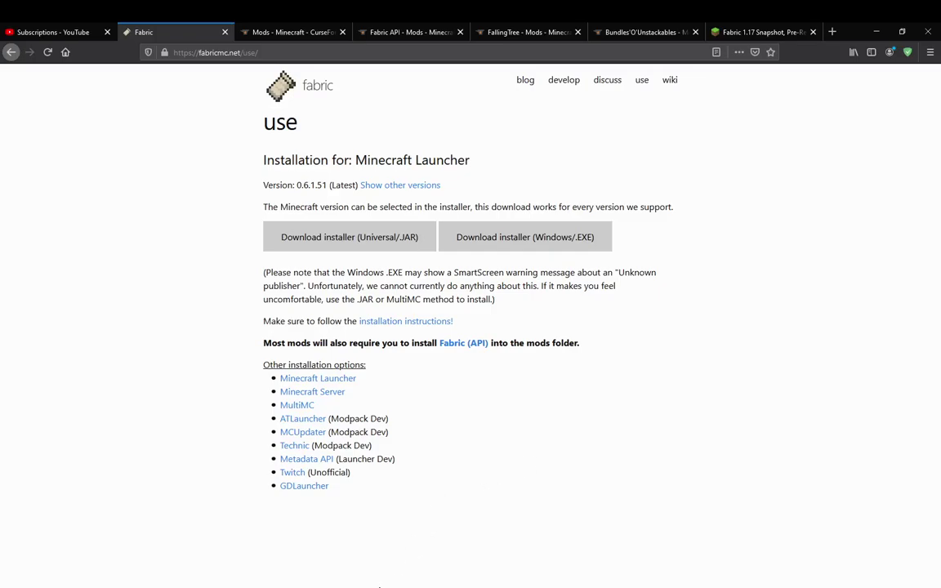
Switch to MultiMC, reposition its window and look through the existing instances.
left_click(433, 585)
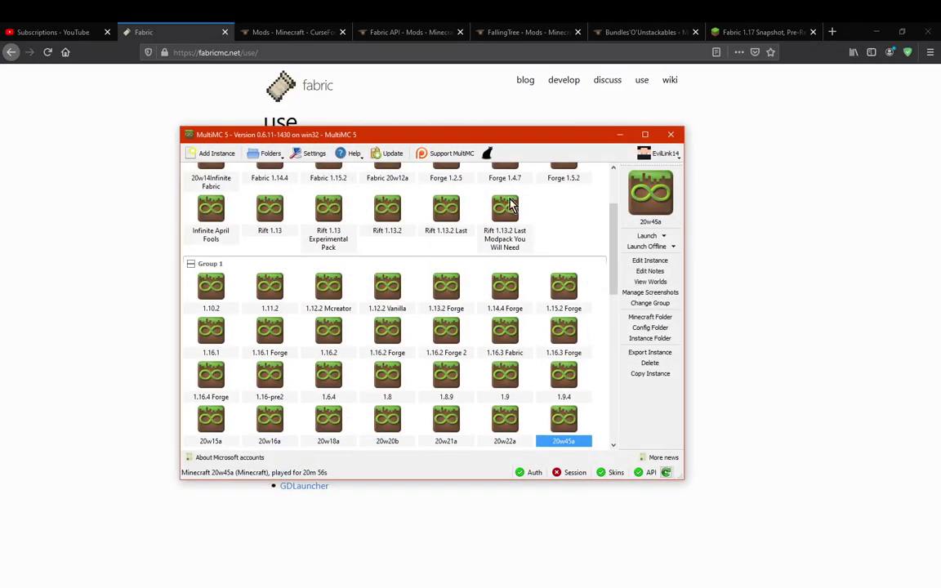
left_click_drag(433, 138, 482, 170)
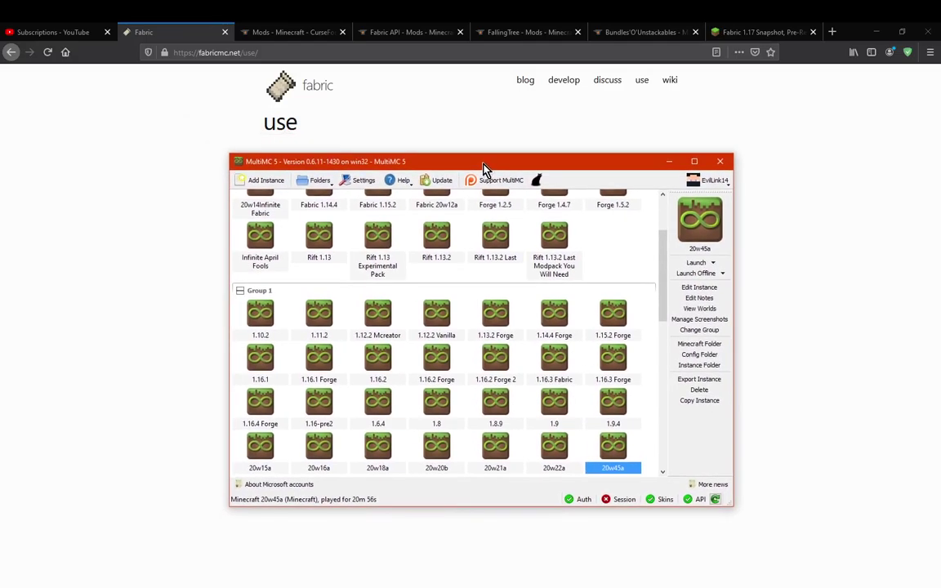
scroll(629, 400, "down", 3)
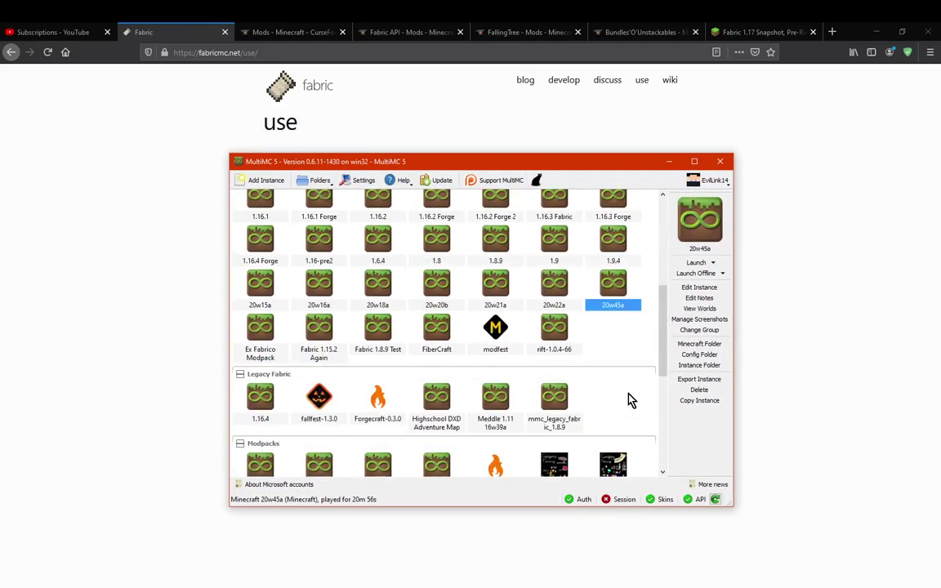
scroll(629, 401, "up", 5)
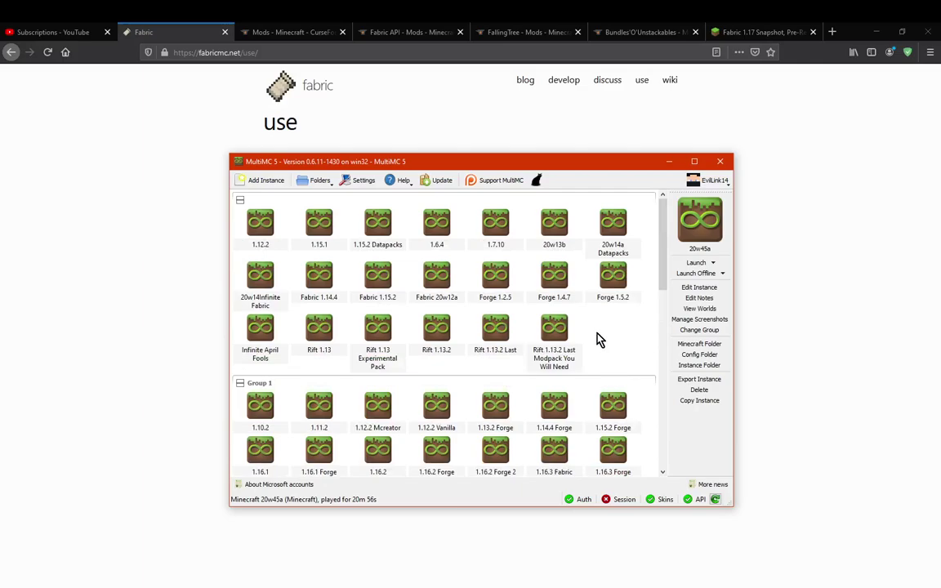
right_click(598, 334)
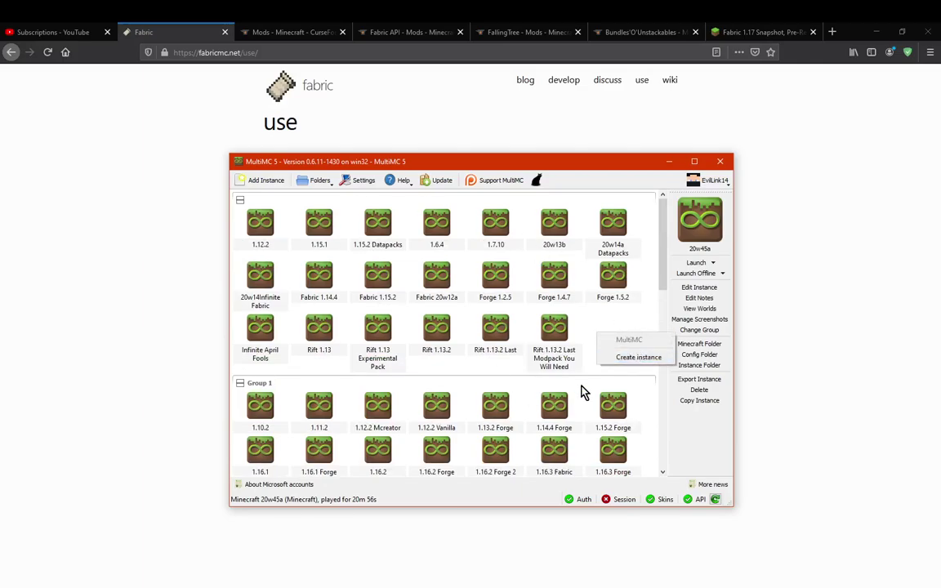
left_click(638, 360)
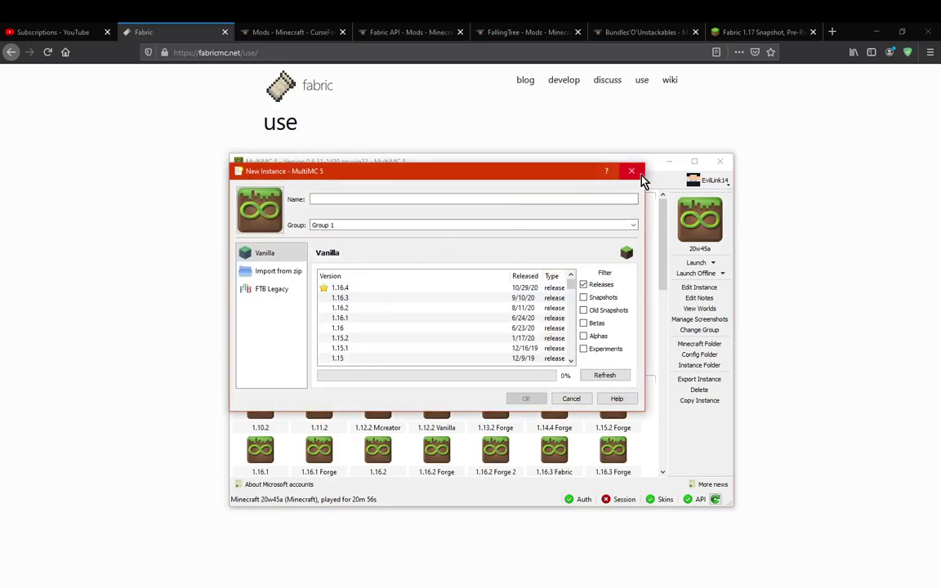
left_click(633, 172)
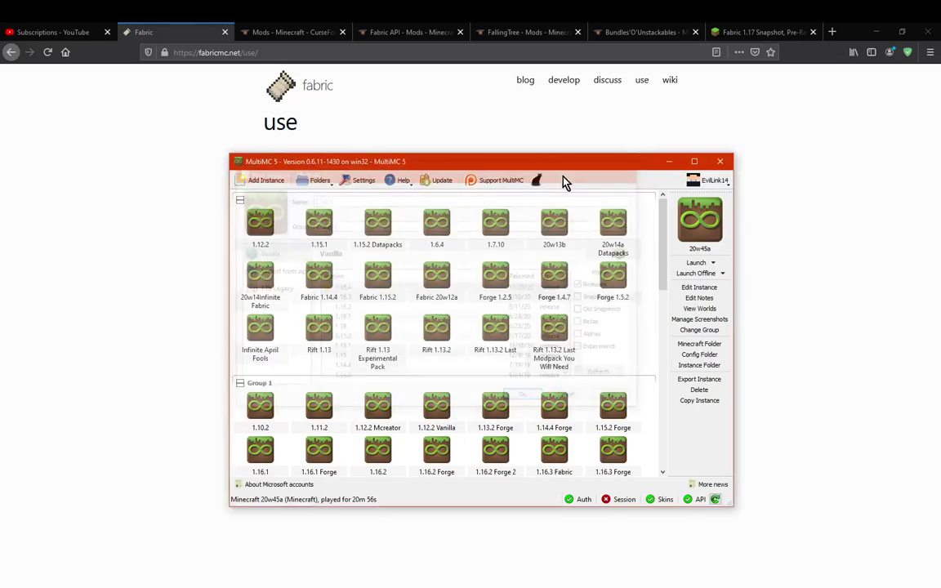
left_click(266, 181)
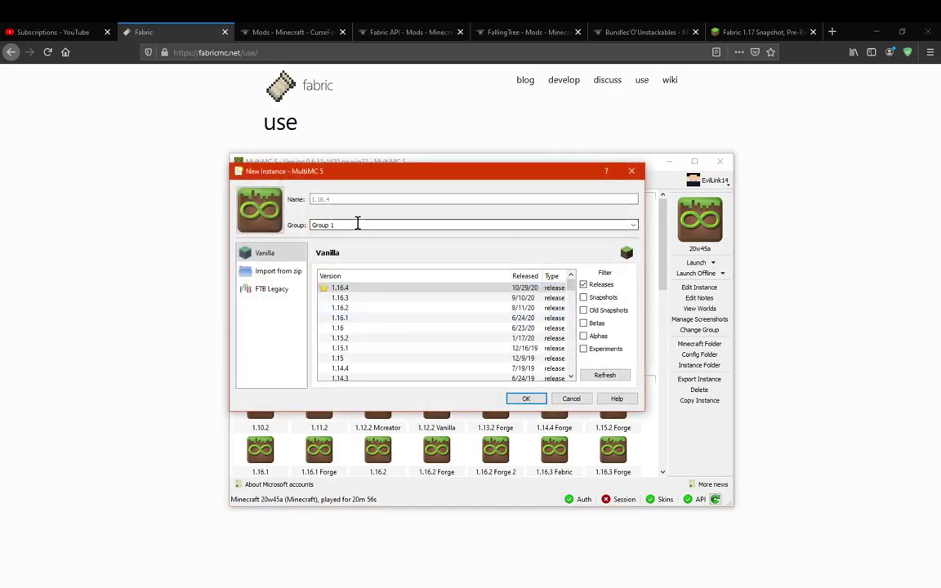
left_click(357, 223)
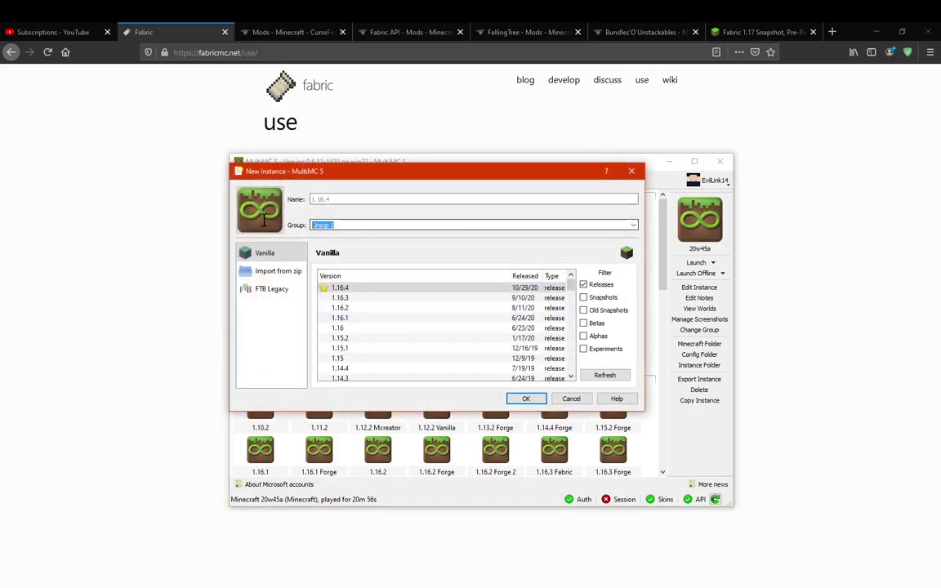
left_click(633, 172)
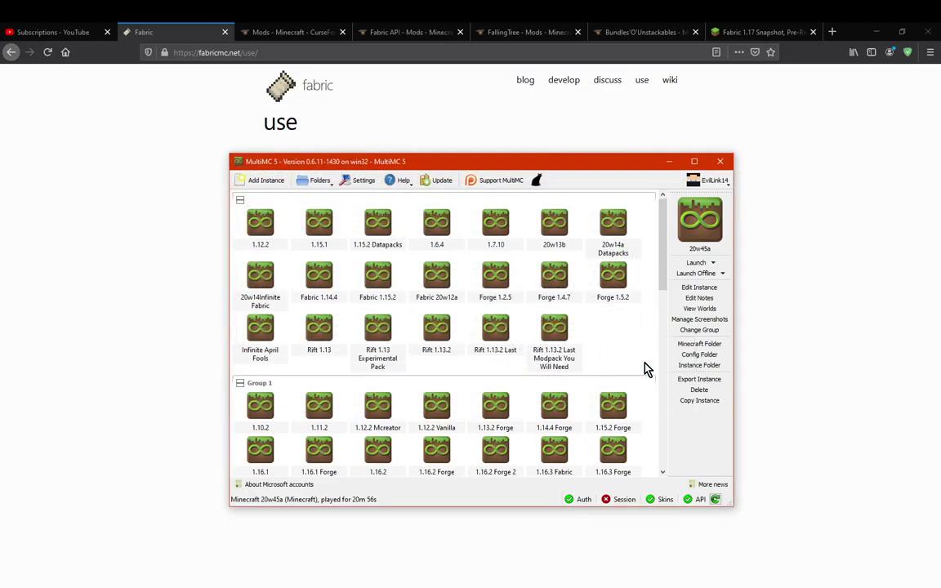
Start a new vanilla instance with no group, include snapshots in the version list and choose 20w45a.
key("ctrl+n")
left_click(346, 224)
key("ctrl+a")
key("BackSpace")
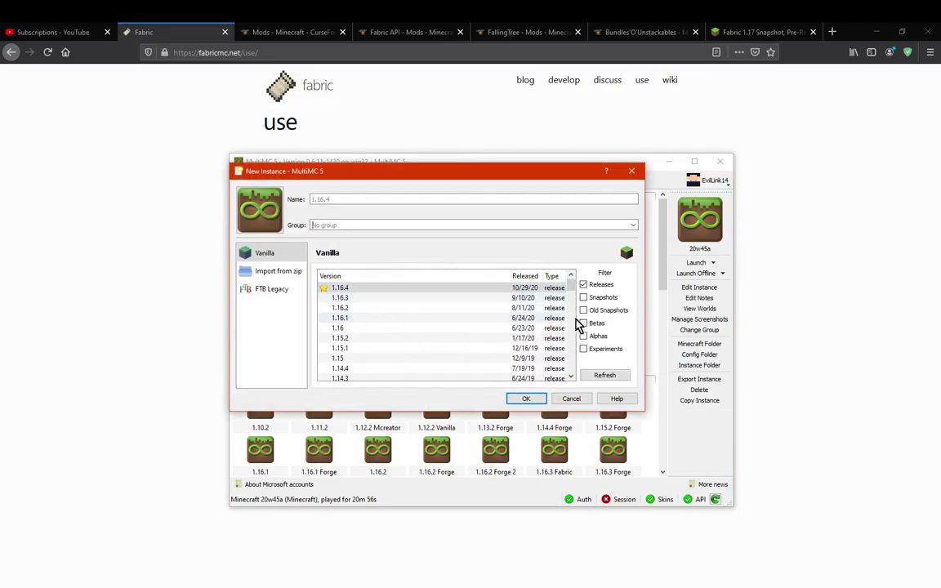
left_click(583, 298)
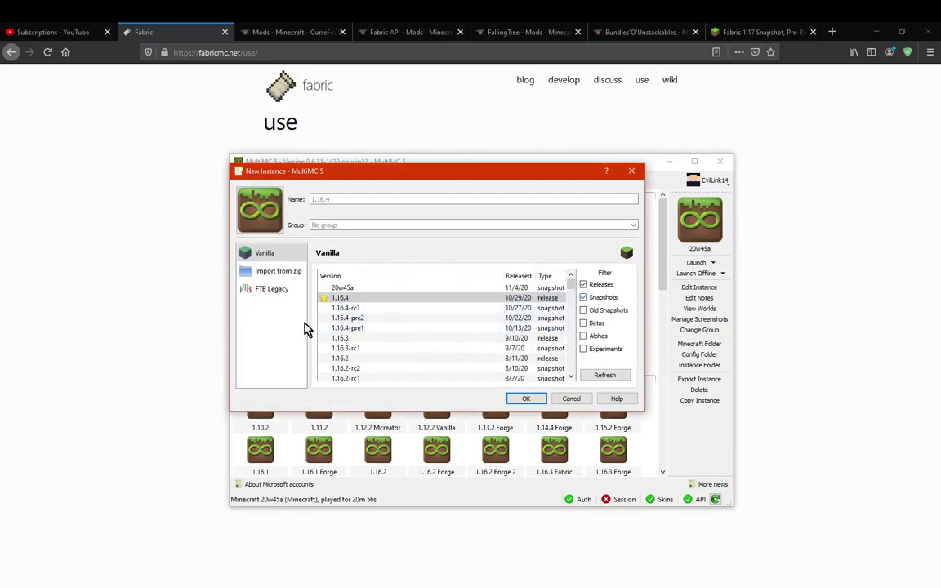
left_click(355, 289)
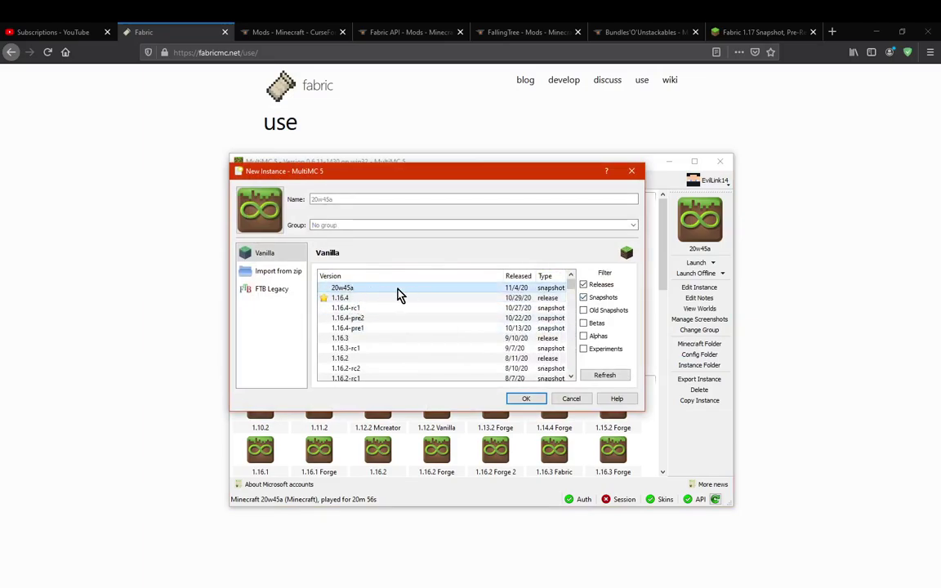
Name the new instance "20w45a Fabric Install Tutorial" and create it.
left_click(346, 197)
type("20w45a")
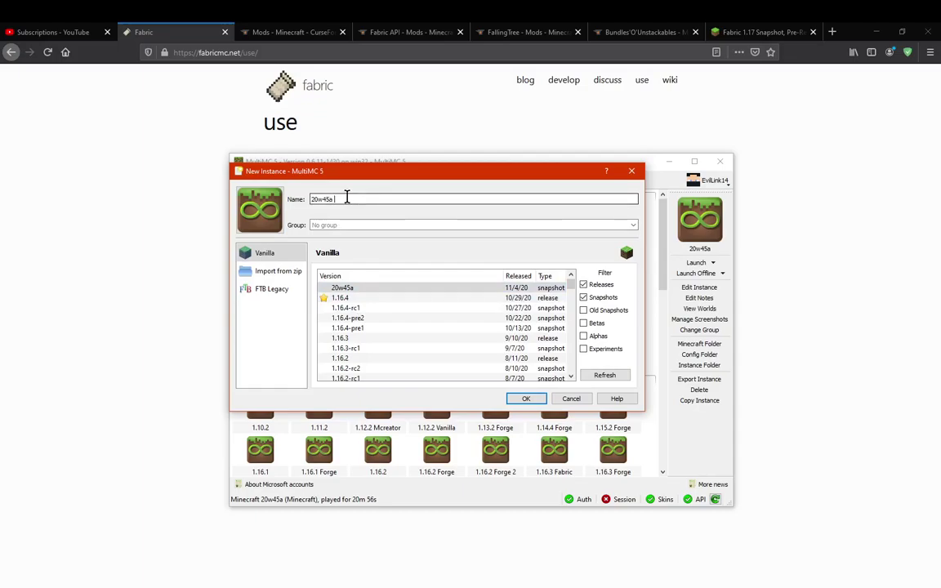
type(" Fabric Install Tutorial")
left_click(526, 399)
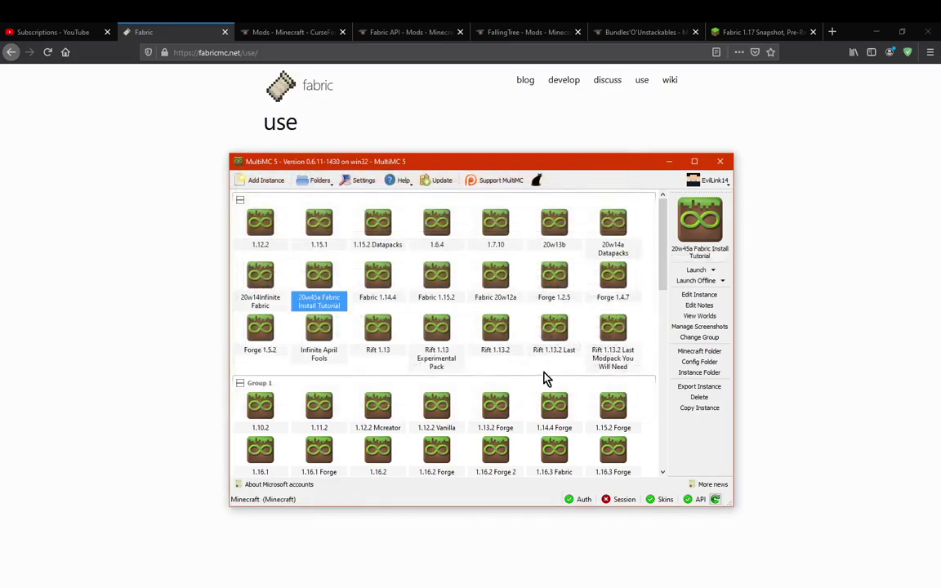
Install Fabric Loader 0.10.6+build.214 in the 20w45a Fabric Install Tutorial instance and put its settings window away.
left_click(699, 295)
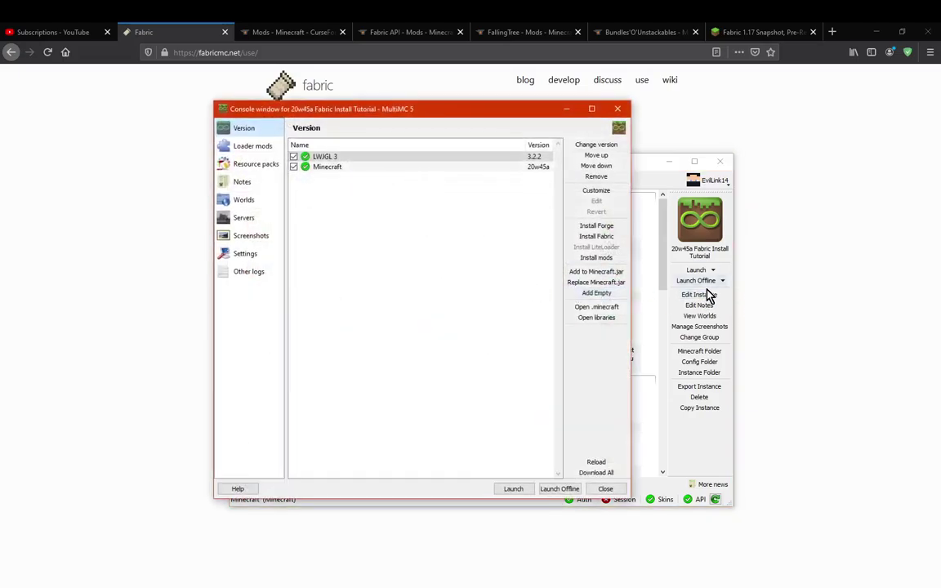
left_click(603, 237)
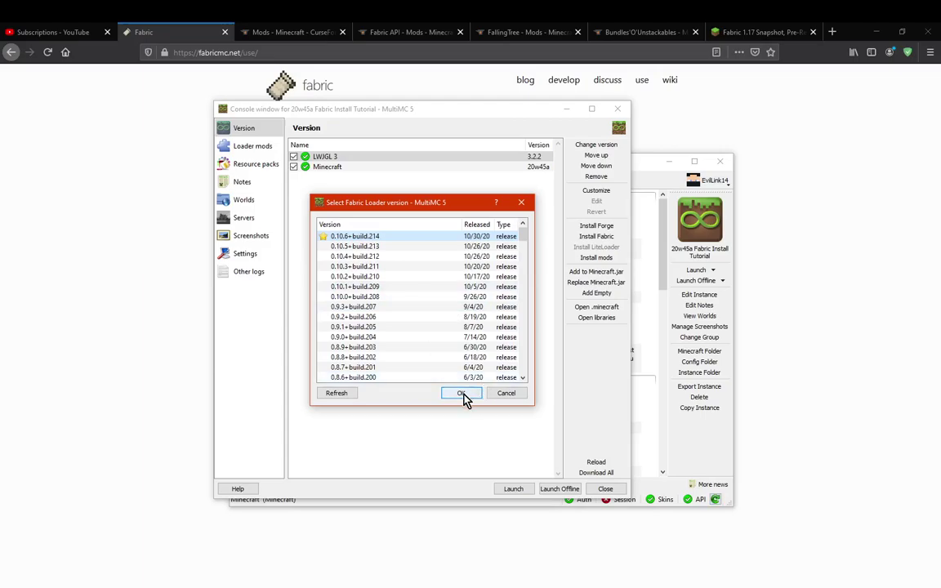
left_click(461, 394)
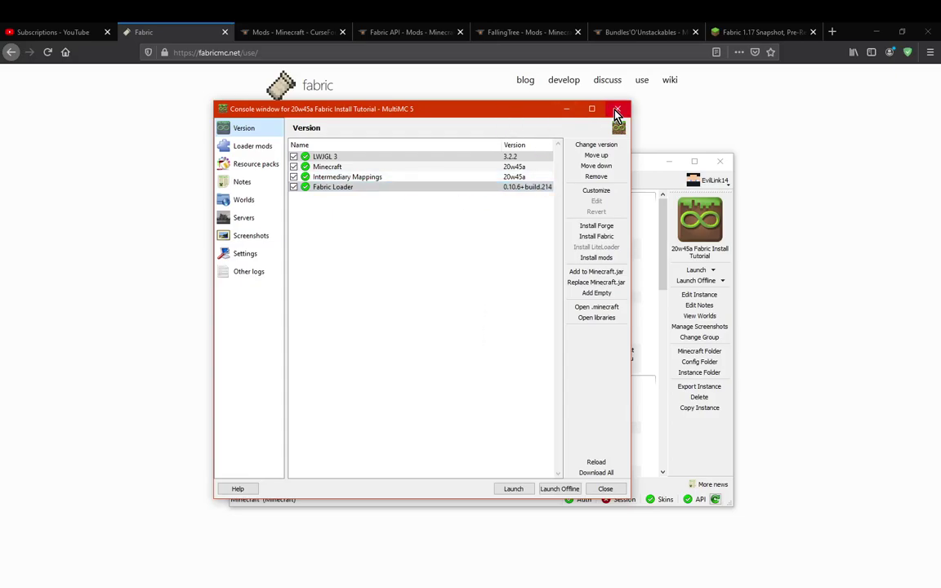
left_click(566, 108)
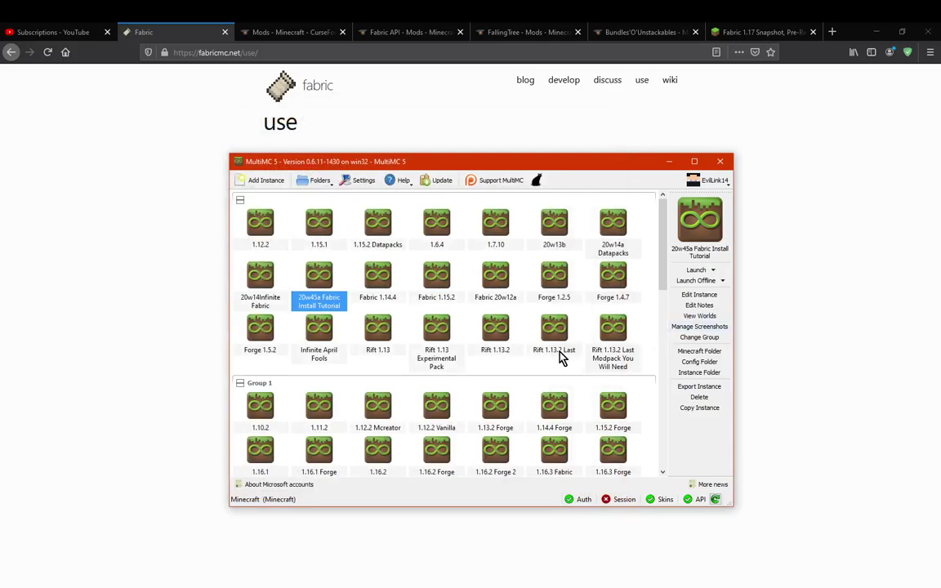
Copy all the mod jars from the mods folder of the existing 20w45a instance.
scroll(559, 357, "down", 3)
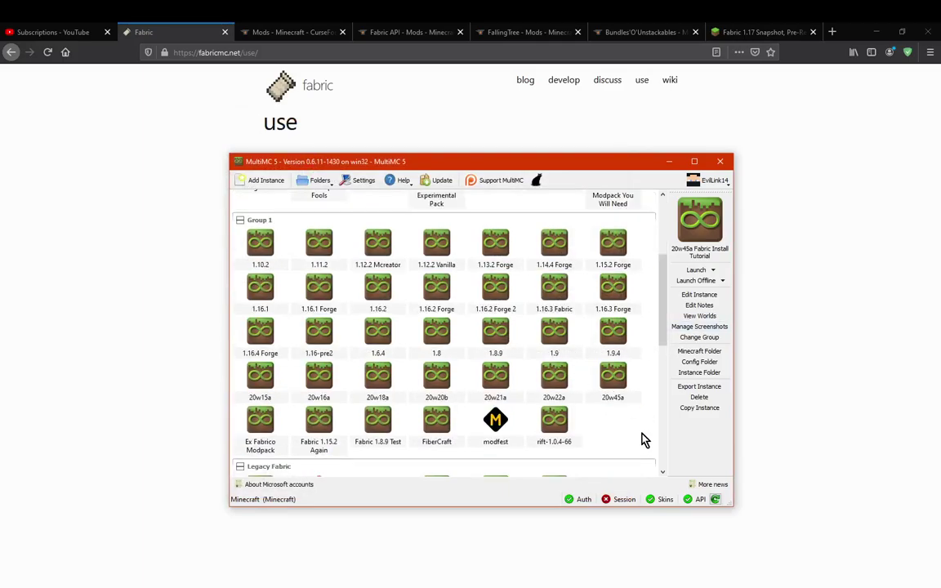
left_click(609, 384)
left_click(696, 347)
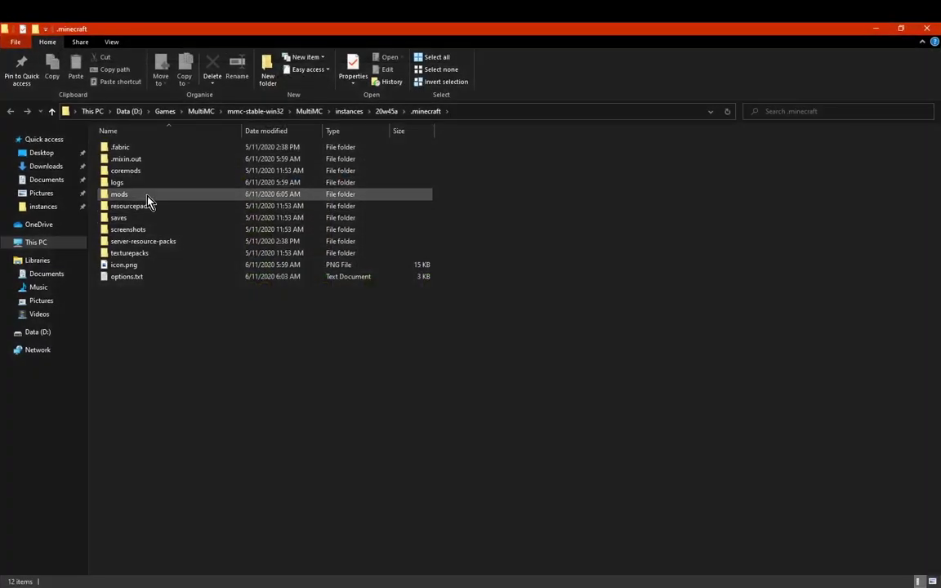
double_click(134, 196)
key("ctrl+a")
key("ctrl+c")
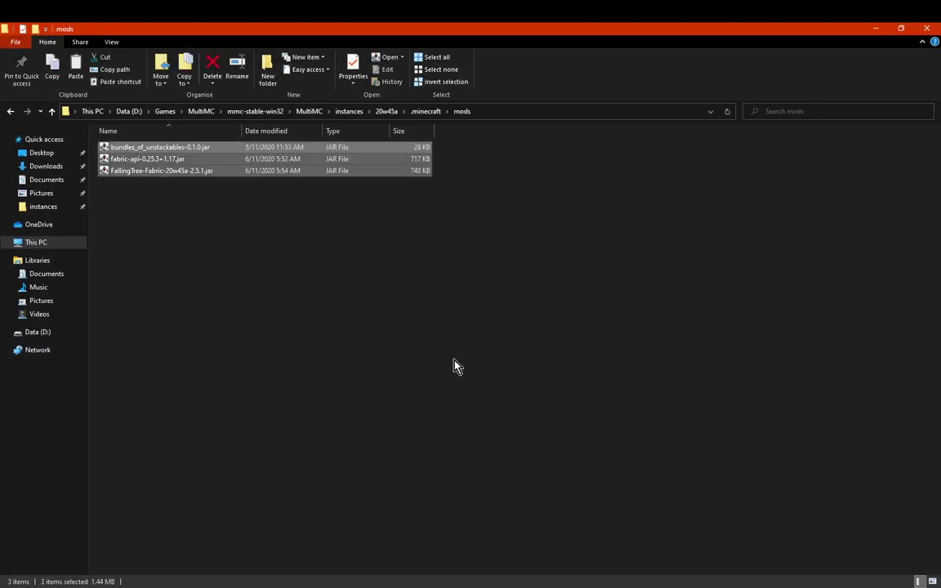
Paste the copied mod jars into the mods folder of the 20w45a Fabric Install Tutorial instance.
key("alt+Tab")
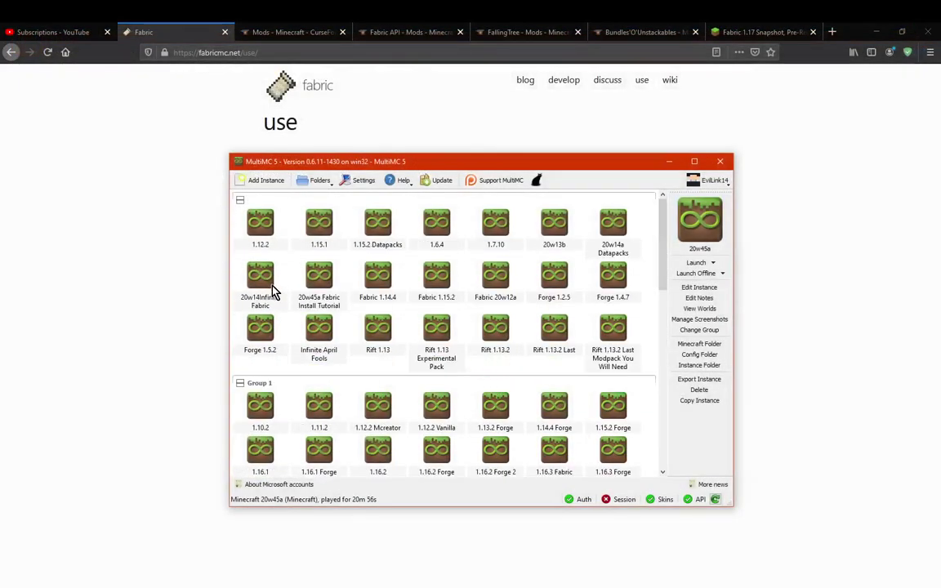
left_click(271, 288)
left_click(320, 284)
left_click(699, 351)
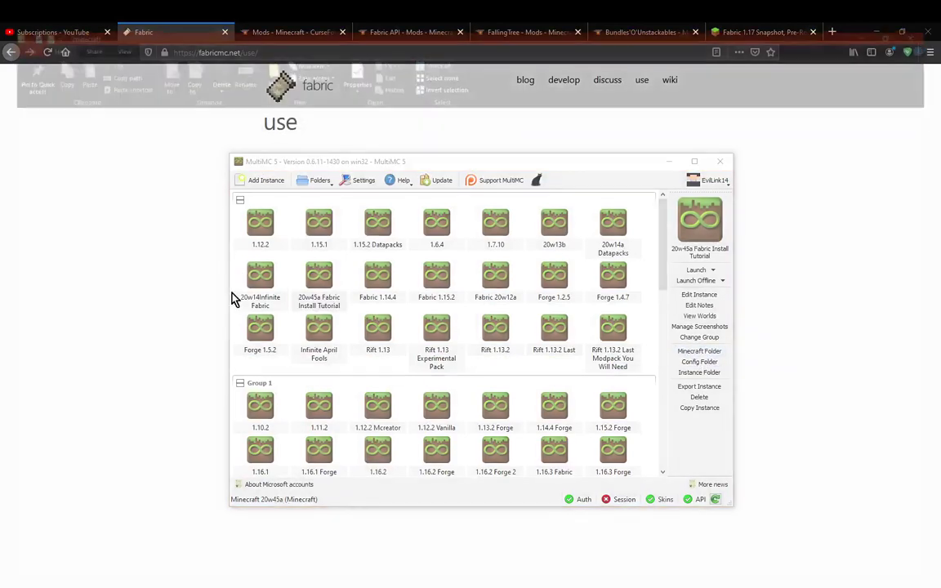
double_click(115, 146)
key("ctrl+v")
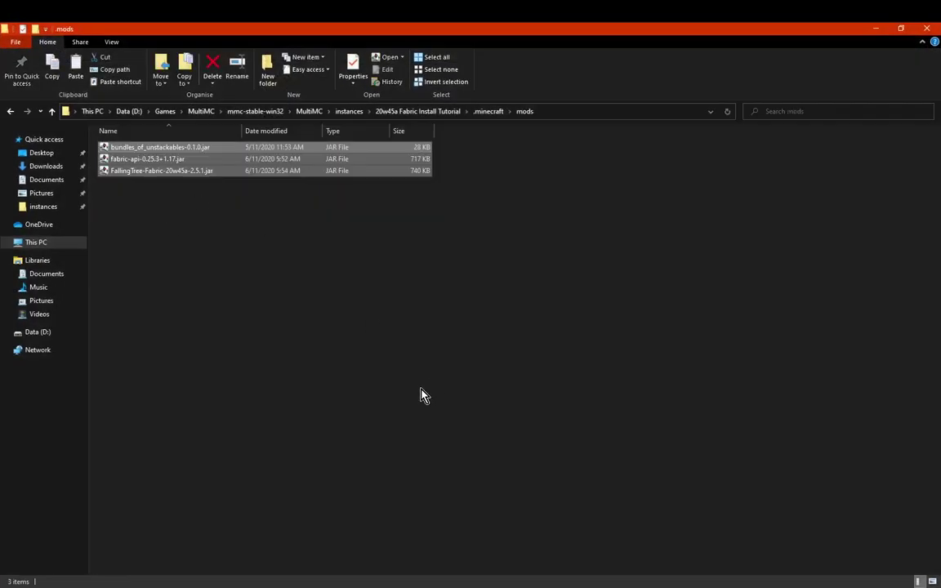
Return to MultiMC and launch the 20w45a Fabric Install Tutorial instance.
left_click(412, 404)
key("alt+Tab")
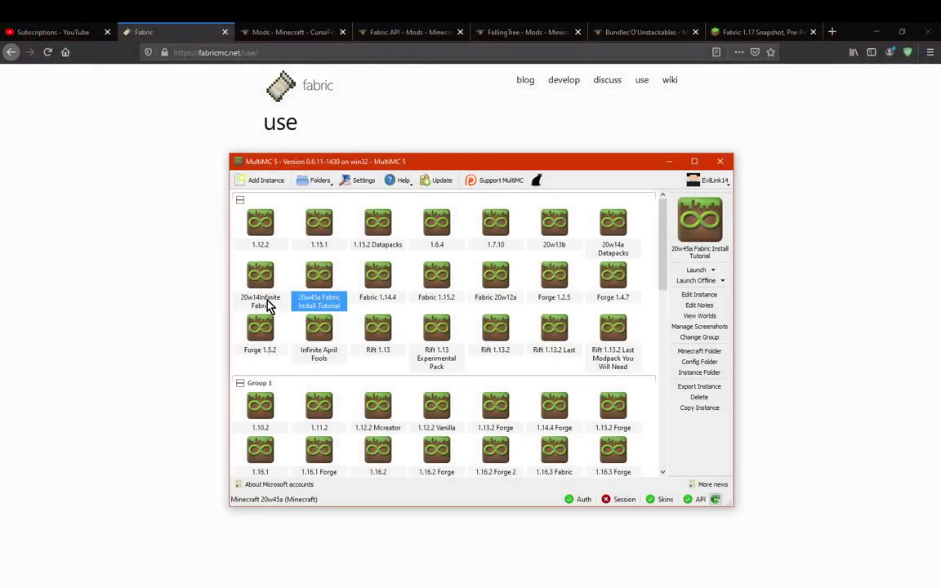
double_click(320, 296)
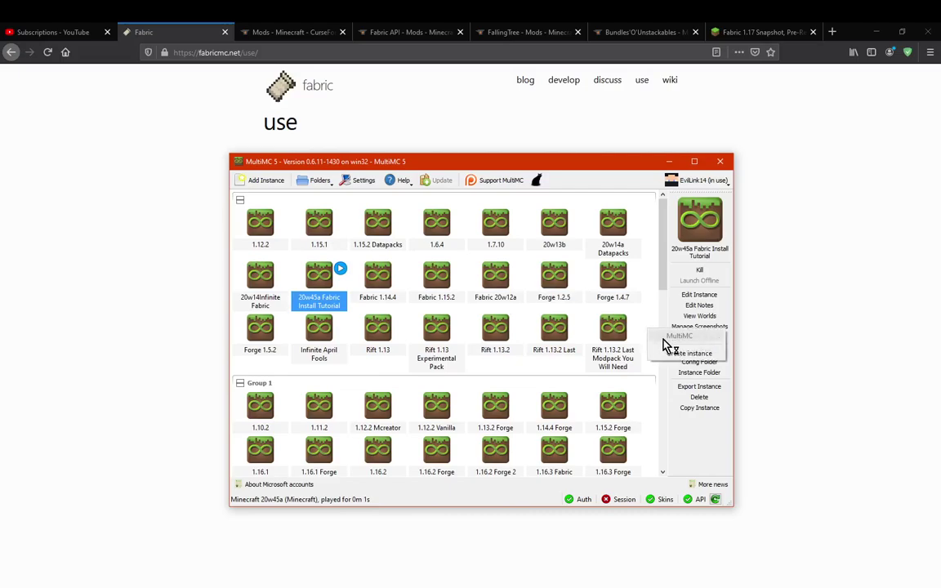
left_click(260, 180)
left_click(275, 271)
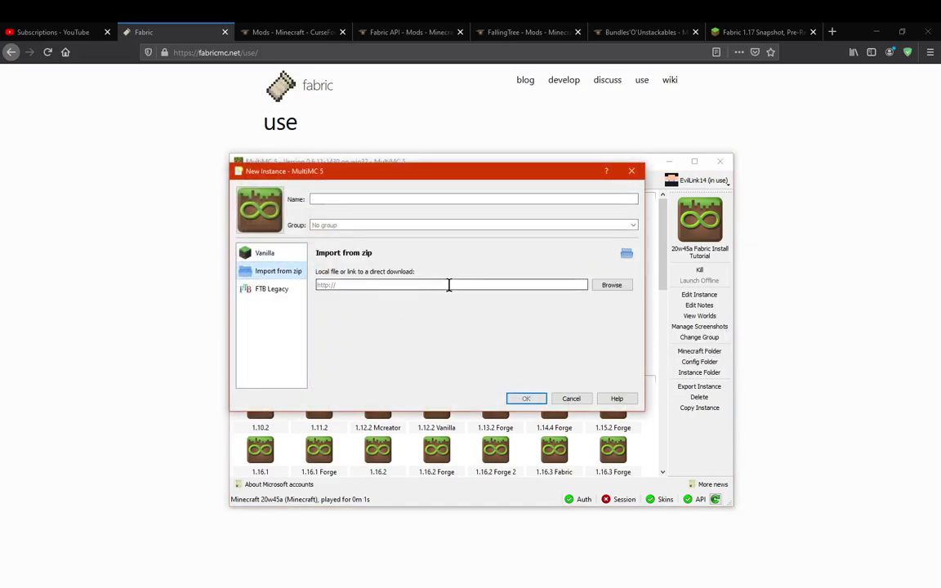
left_click(578, 400)
left_click(633, 331)
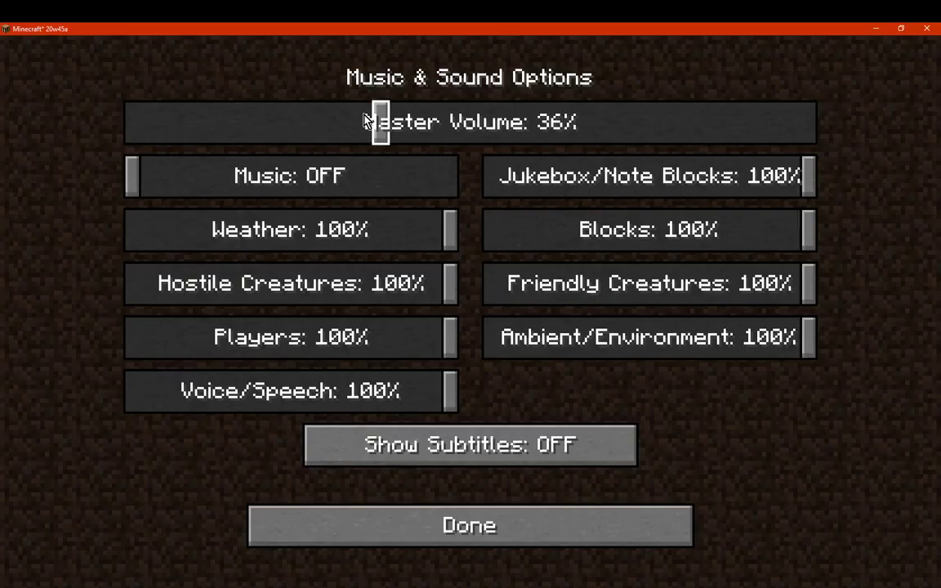
Lower Minecraft's master volume to its minimum and create a Survival world named New World with cheats allowed.
left_click_drag(372, 122, 131, 122)
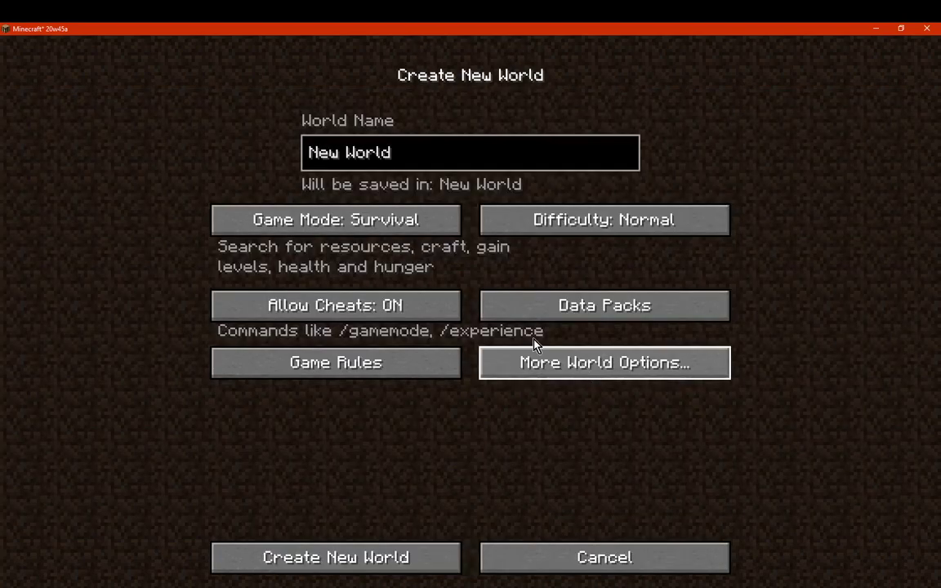
key("Return")
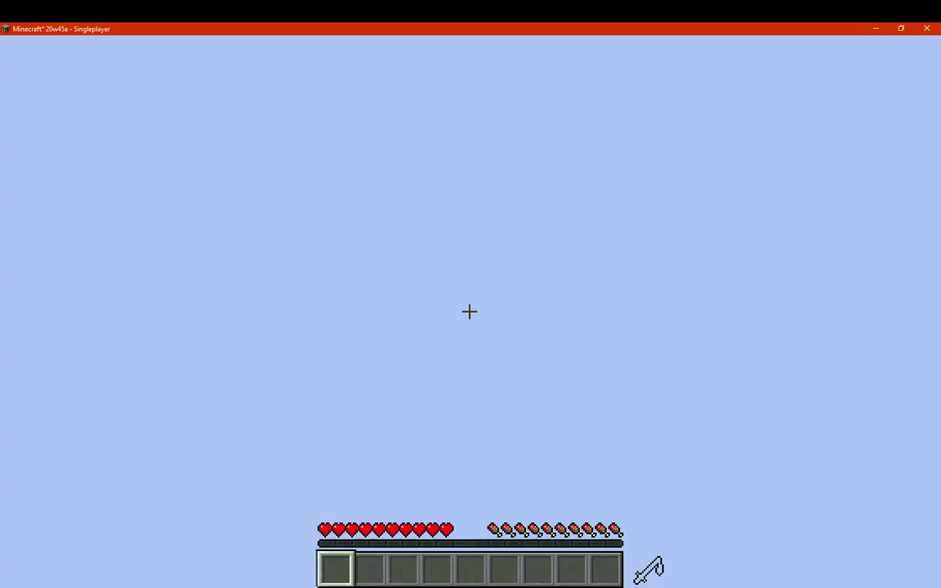
Check the inventory and the debug overlay in the new world, then hide both.
key("e")
key("e")
key("F3")
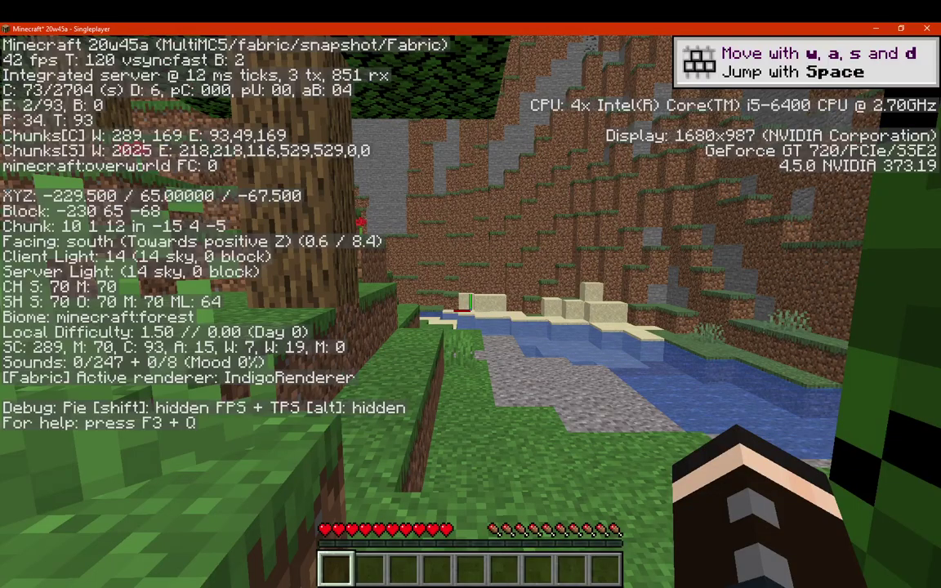
key("F3")
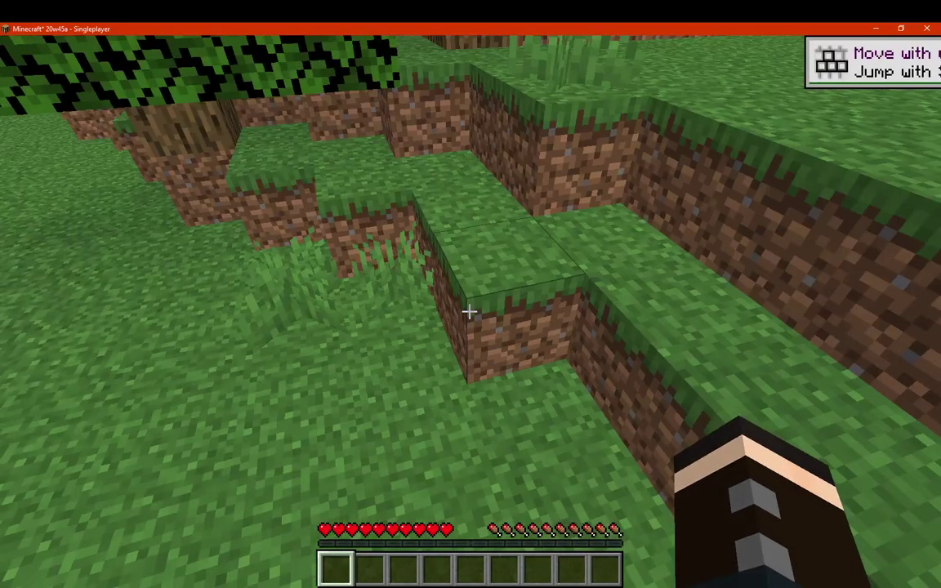
Switch the game mode to Creative with the /gamemode creative command.
type("e")
type("e/gamem")
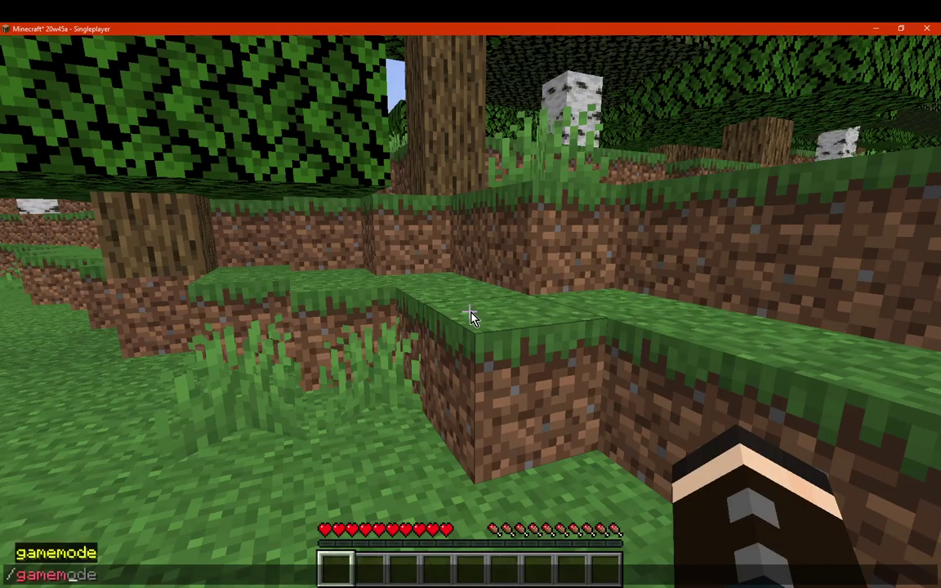
type("ode creati")
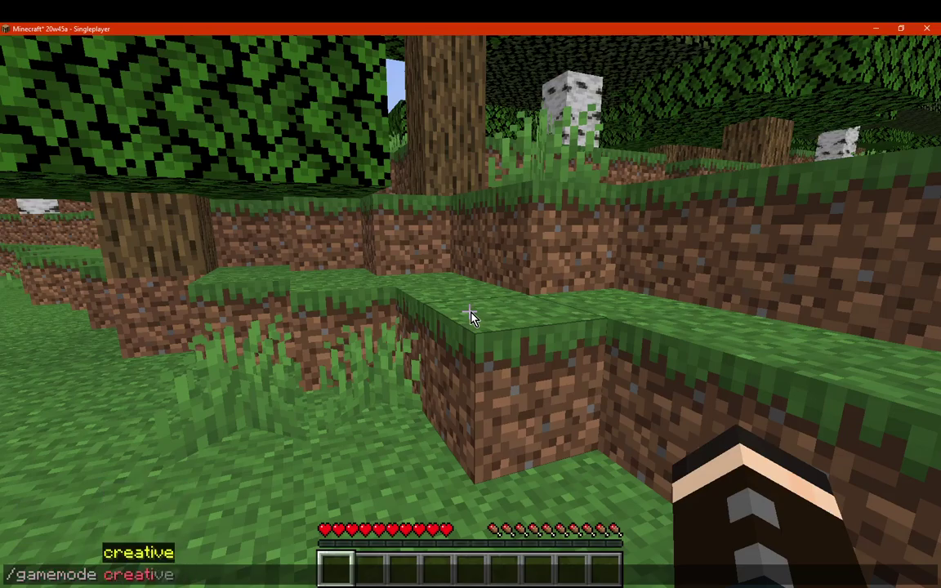
type("ve")
key("Return")
Search the Creative inventory for "axe" and put an Iron Axe in the first hotbar slot.
key("e")
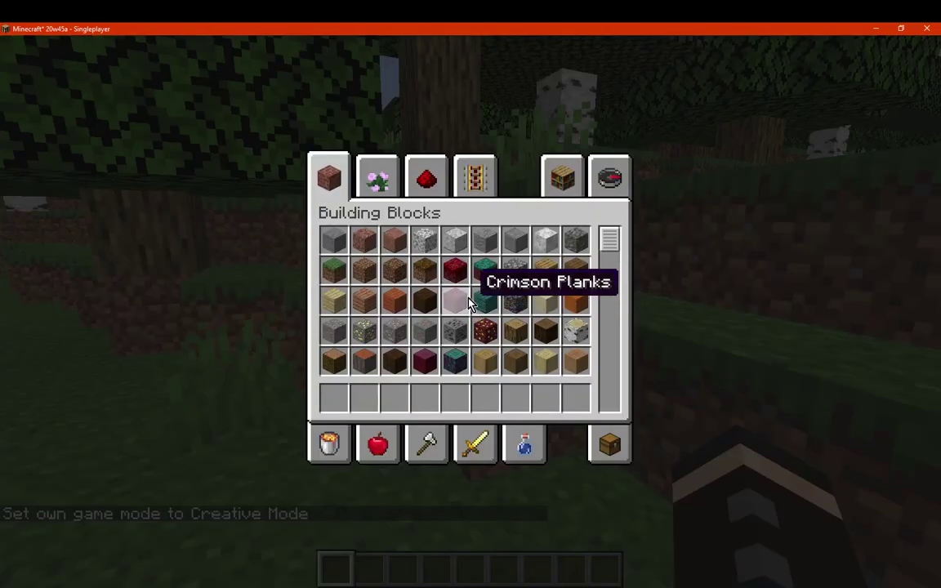
left_click(611, 182)
type("axe")
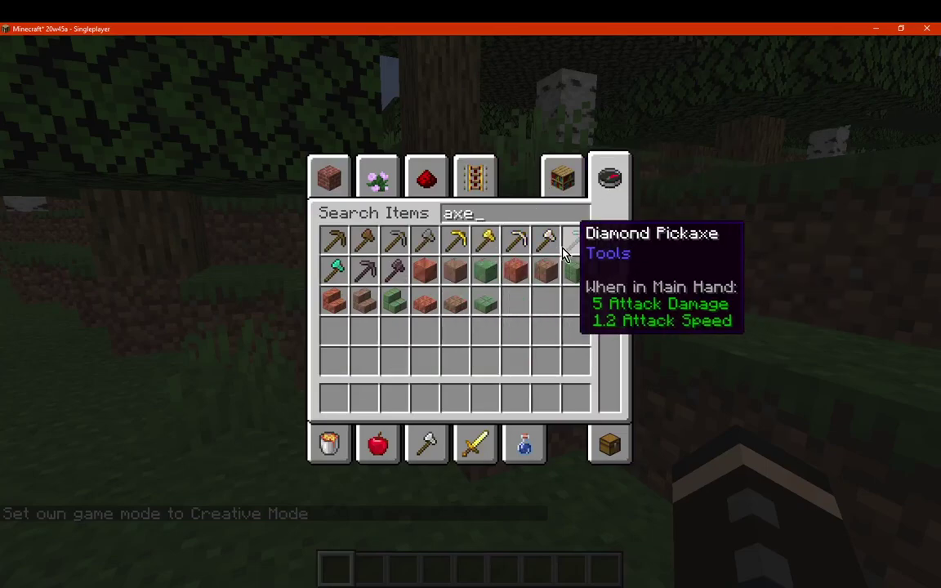
left_click_drag(516, 241, 334, 397)
type("e")
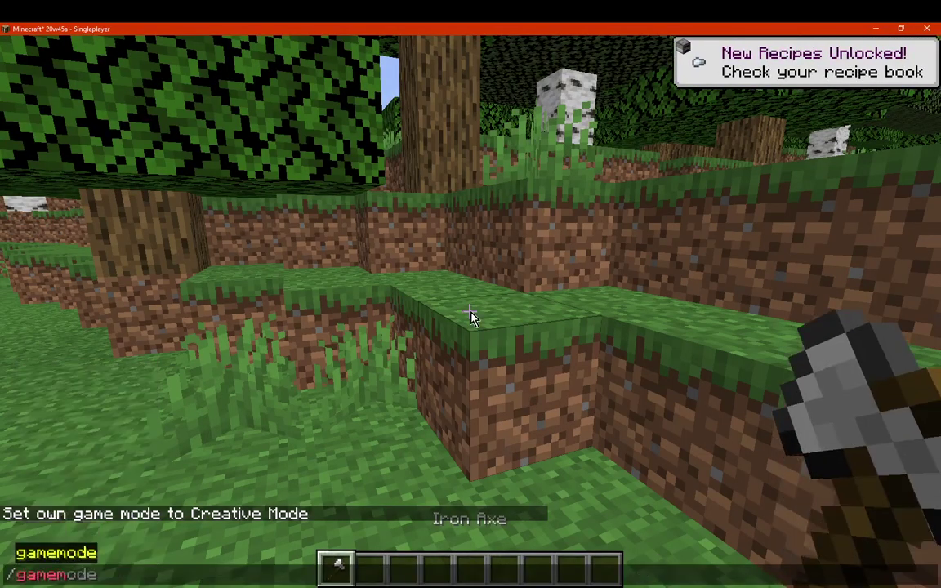
Set the game mode to Survival with a chat command, correcting the misspelled mode name.
type("/gamemode survivla")
key("Return")
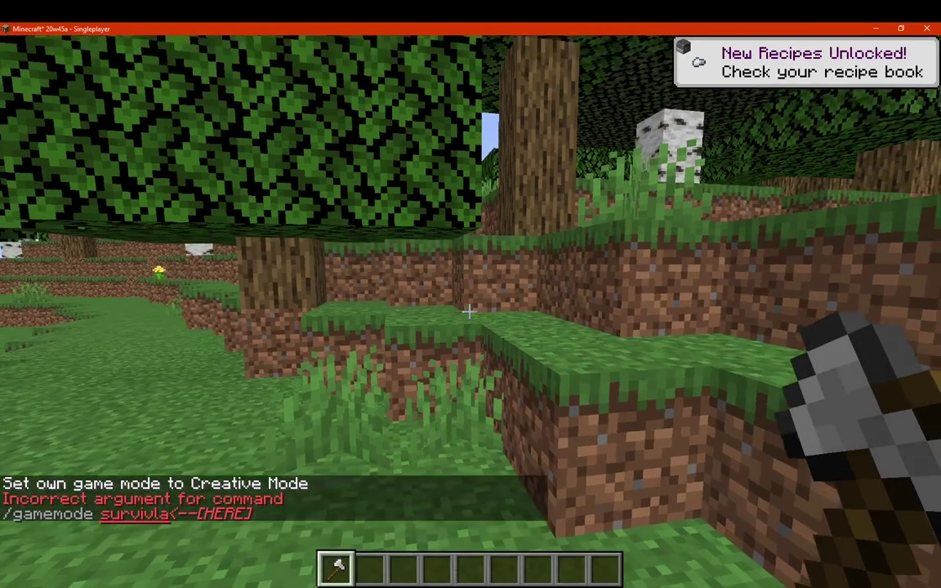
key("t")
key("Up")
key("BackSpace")
key("BackSpace")
type("al")
key("Return")
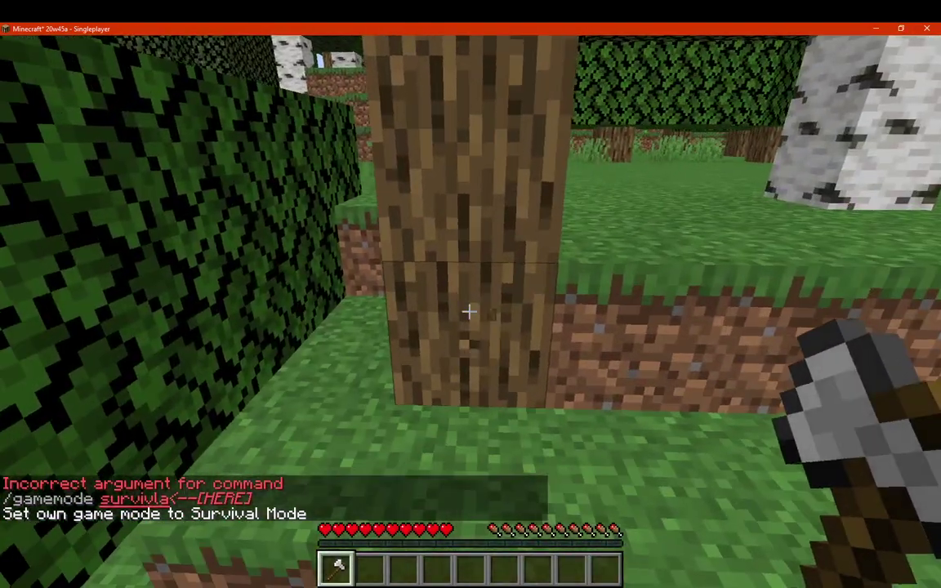
Chop down two oak trees with the Iron Axe and collect the dropped logs, sticks and sapling.
left_click(470, 310)
key("w")
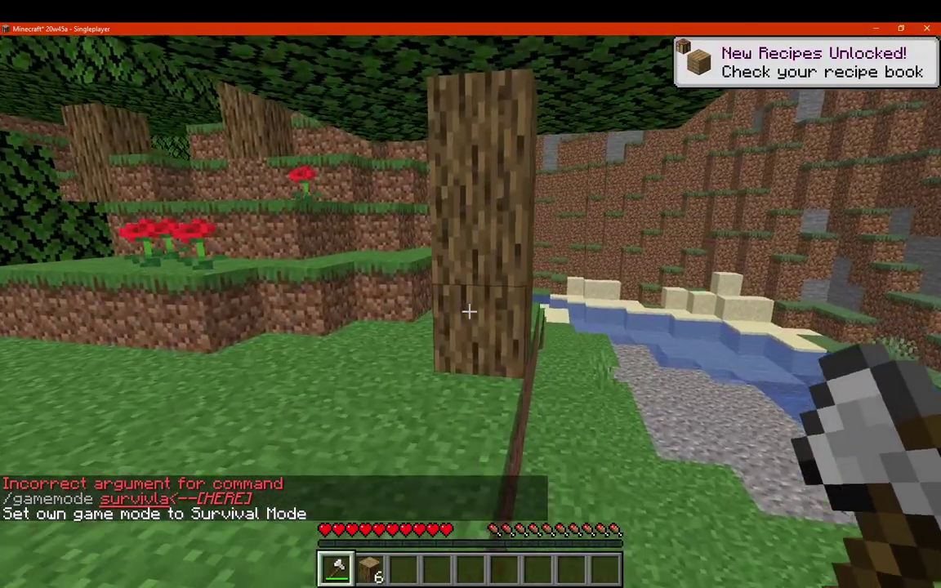
left_click(469, 310)
key("w")
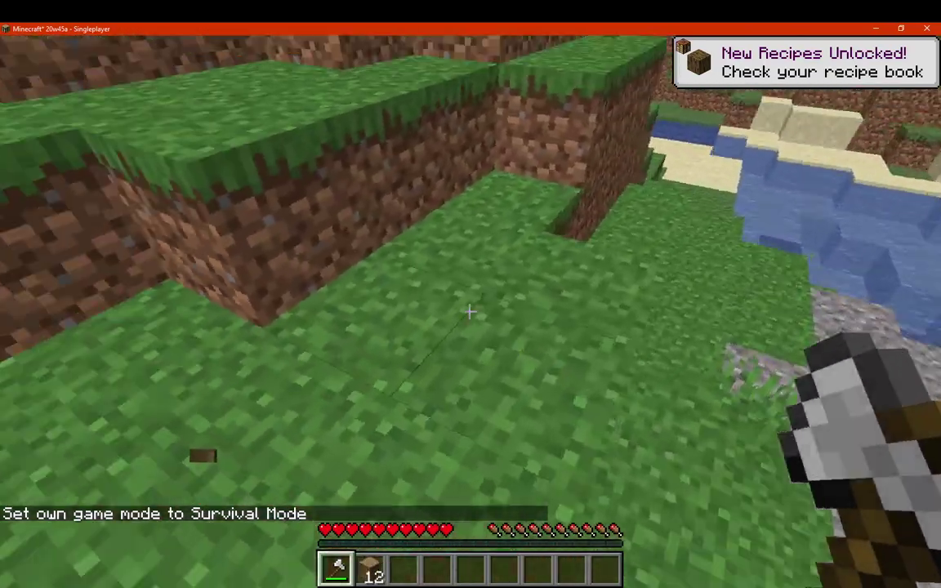
key("w")
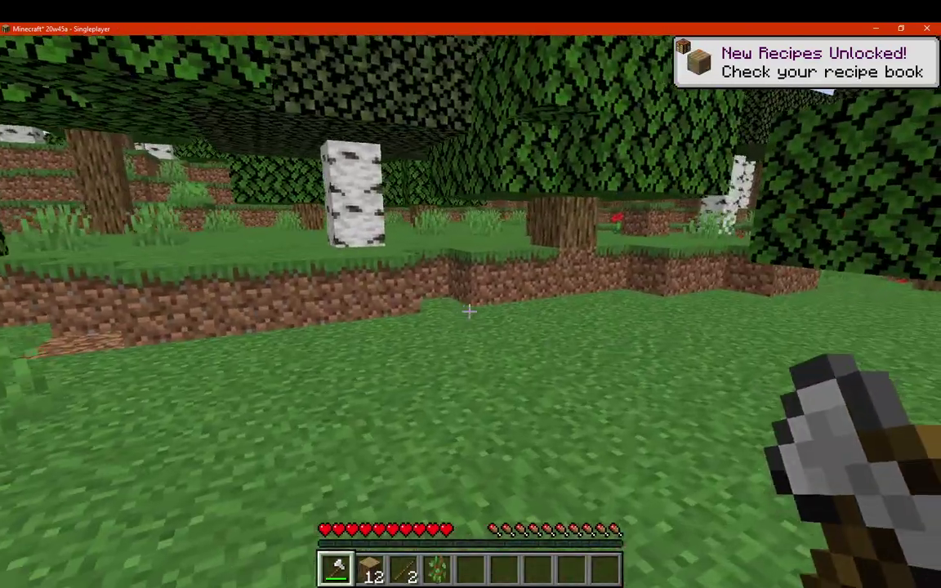
Change back to Creative mode with the /gamemode command.
type("eet/gamemode ")
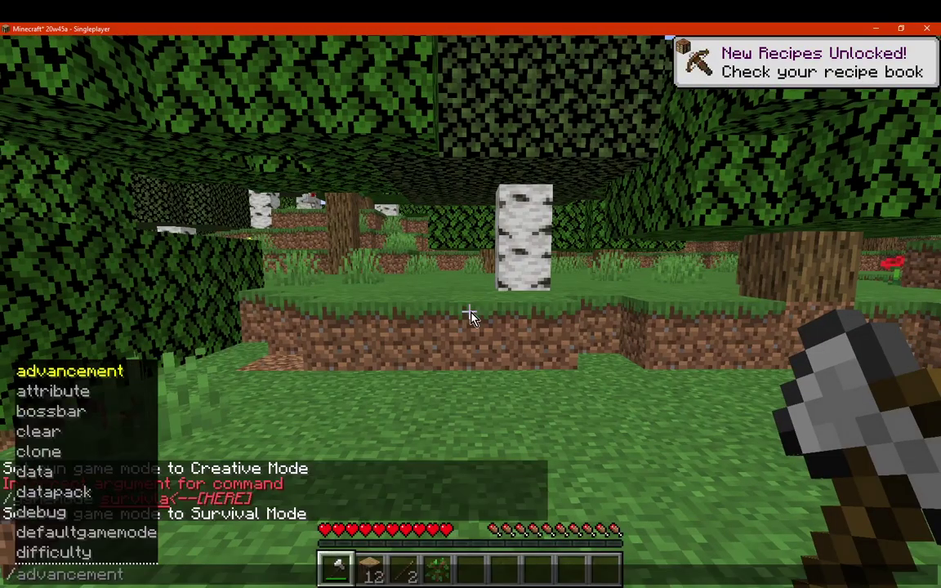
type("creat")
key("Return")
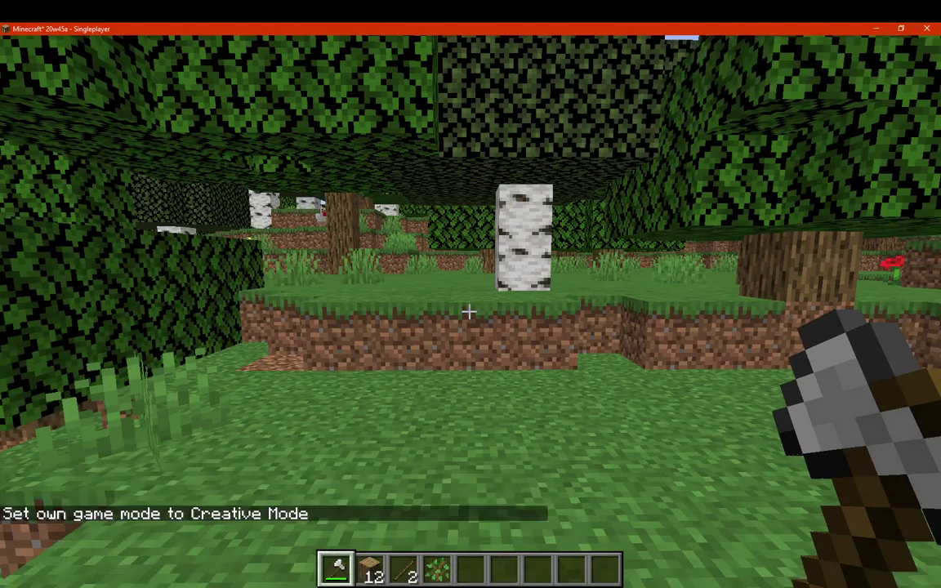
Search the Creative inventory for "bundle" and place a Bundle in the fifth hotbar slot.
key("e")
left_click(612, 180)
type("bun")
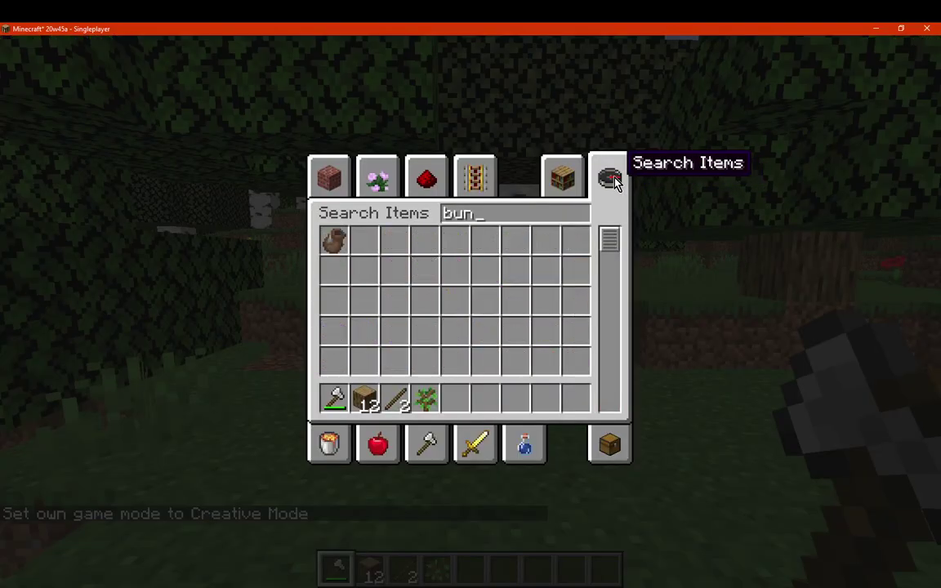
type("dle")
left_click(329, 255)
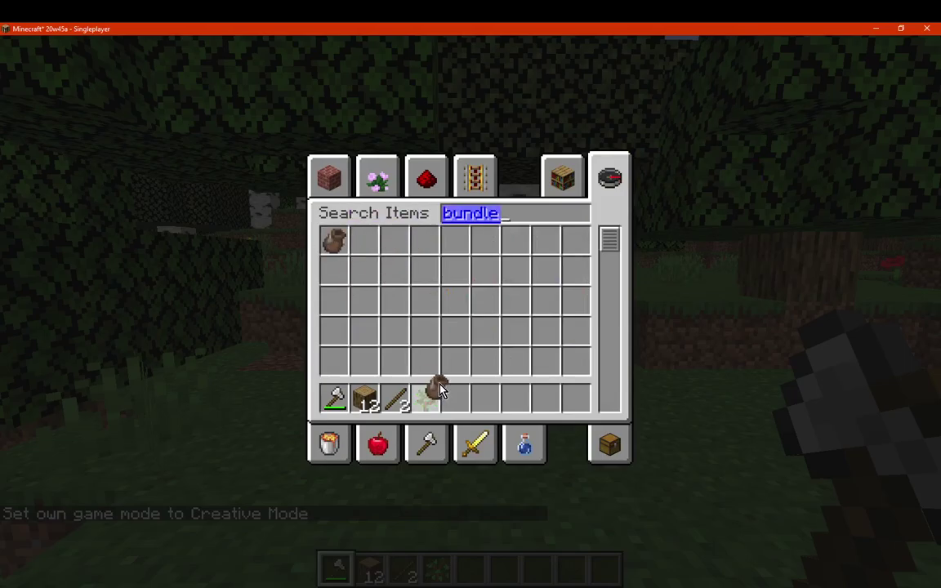
left_click(455, 399)
left_click(609, 444)
key("e")
Return to Survival mode by chat command and select the Bundle in the hotbar.
key("t")
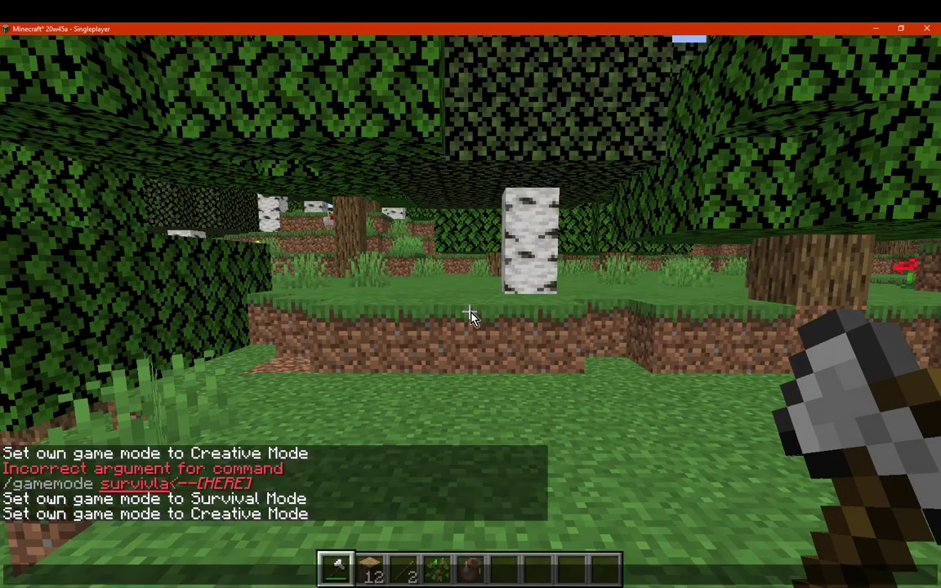
key("Return")
scroll(470, 310, "down", 4)
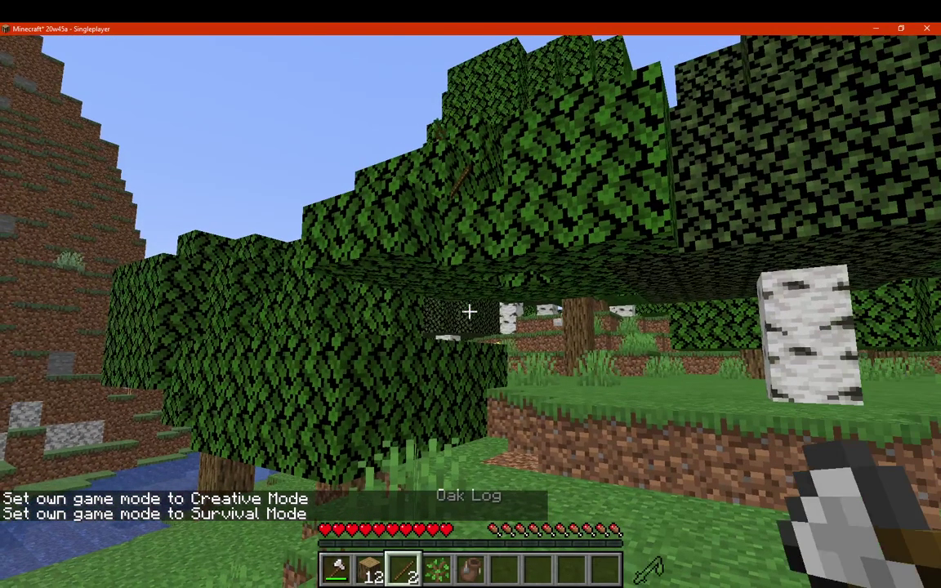
Store the oak logs, sticks and oak sapling in the Bundle and place it in the second hotbar slot.
key("e")
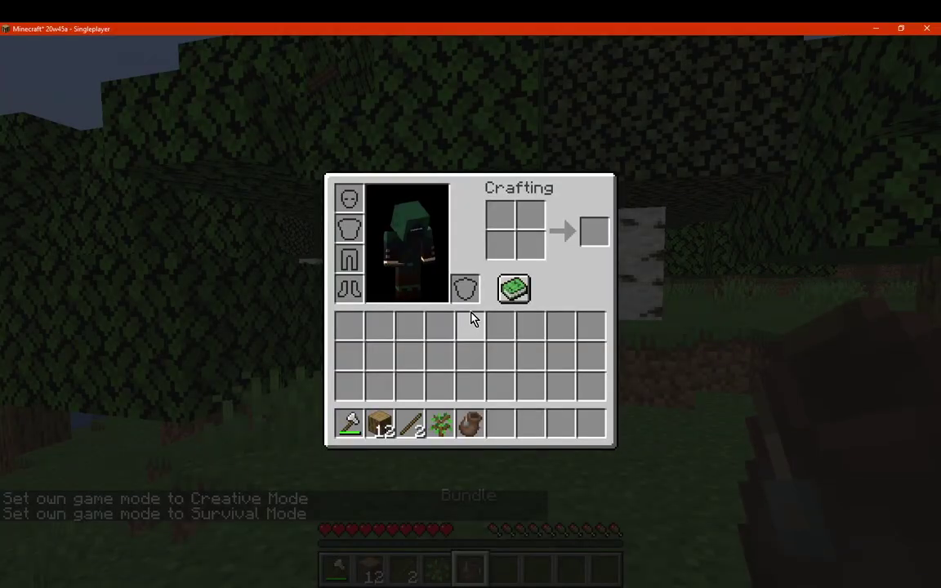
left_click(472, 425)
right_click(382, 425)
left_click(389, 433)
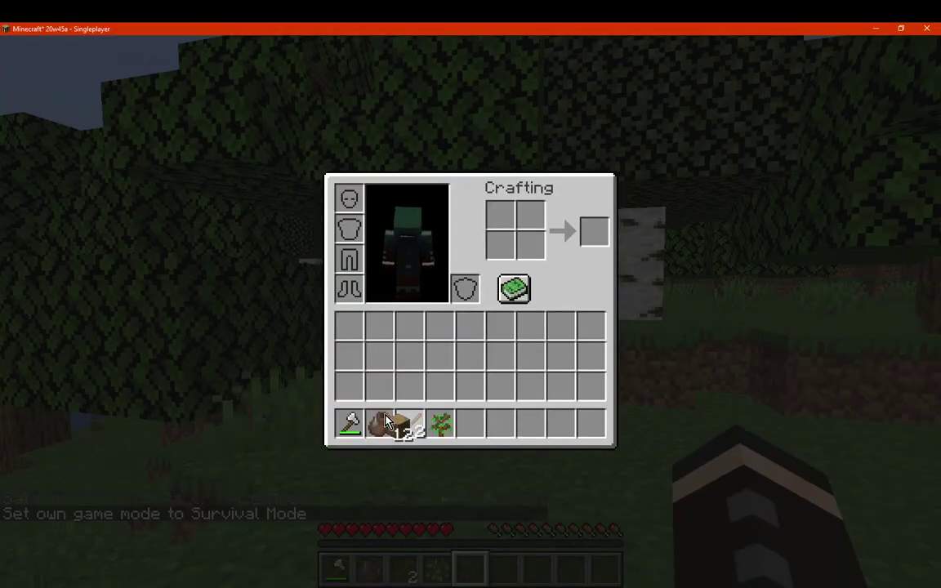
left_click(394, 433)
right_click(412, 429)
right_click(442, 429)
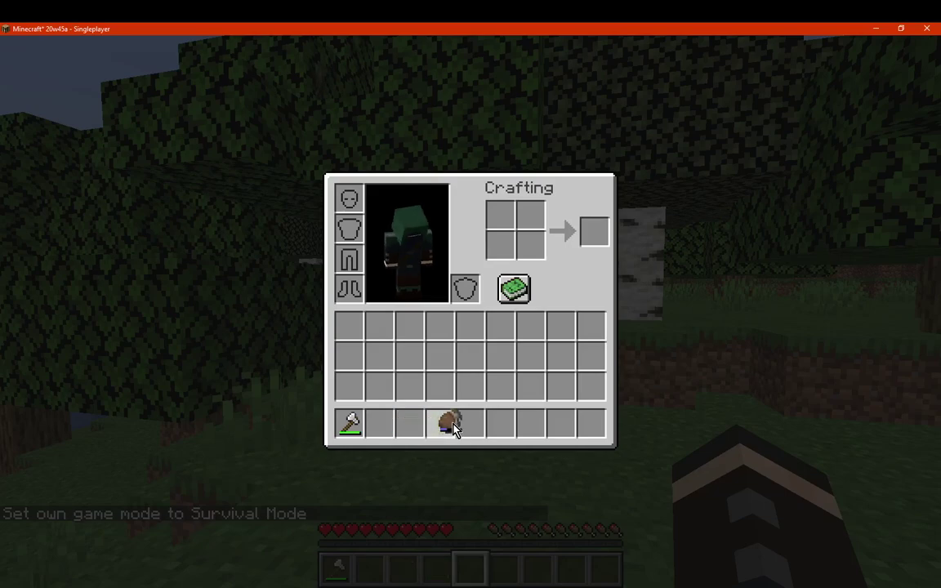
left_click(471, 431)
left_click(471, 431)
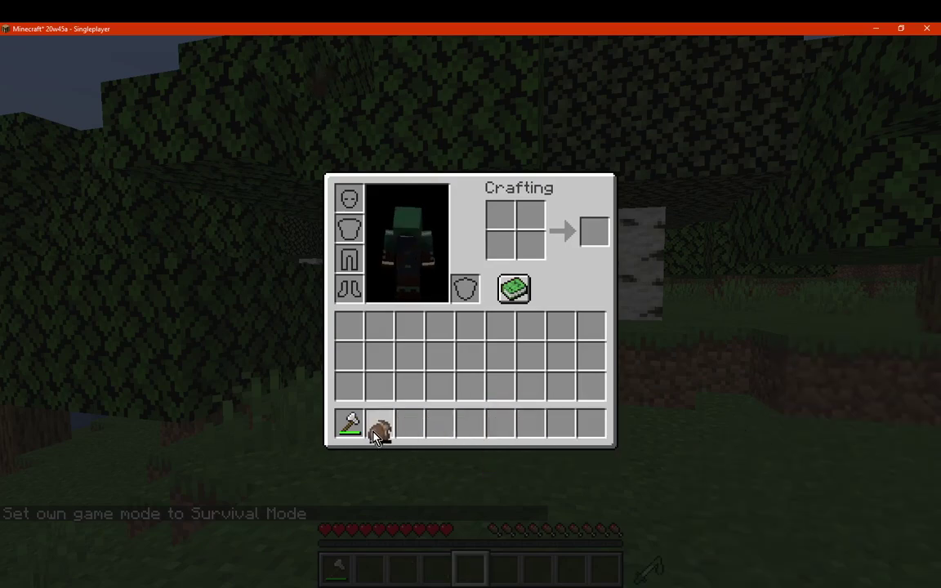
left_click(380, 425)
key("e")
Select the Iron Axe and examine the Bundle's contents in the inventory.
key("1")
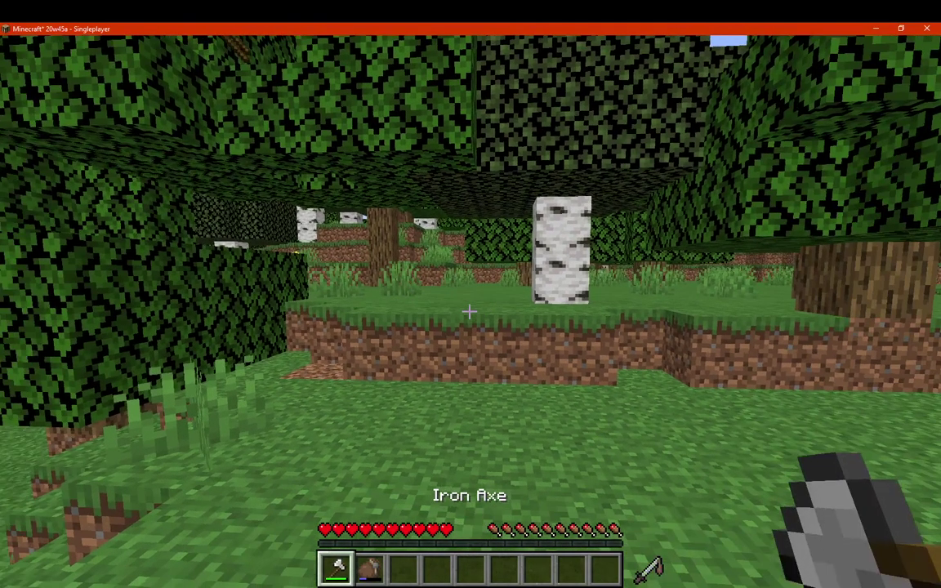
key("e")
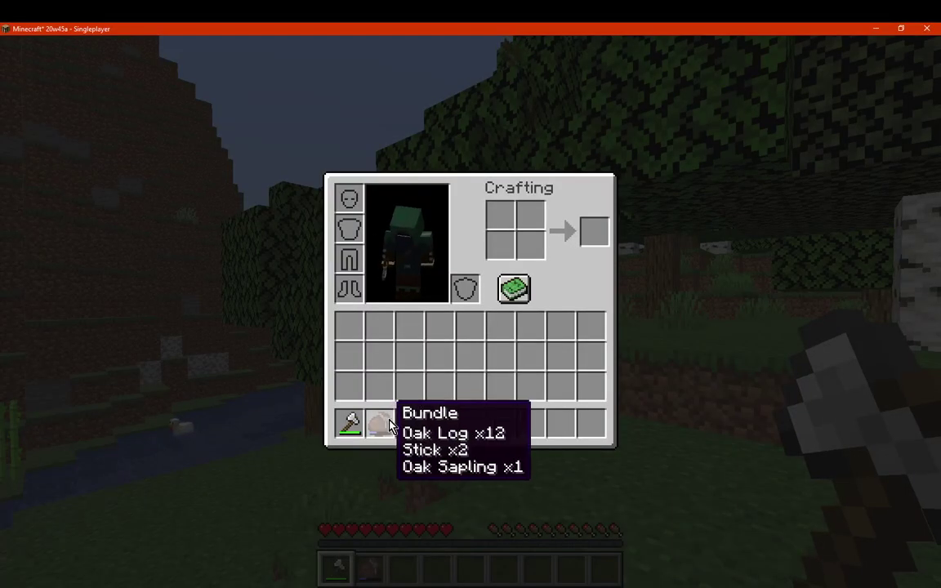
key("e")
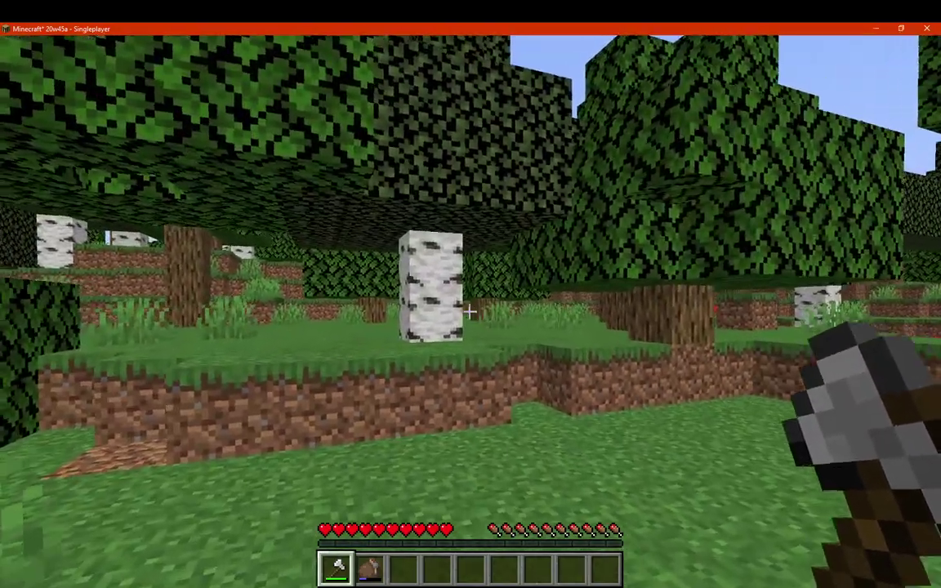